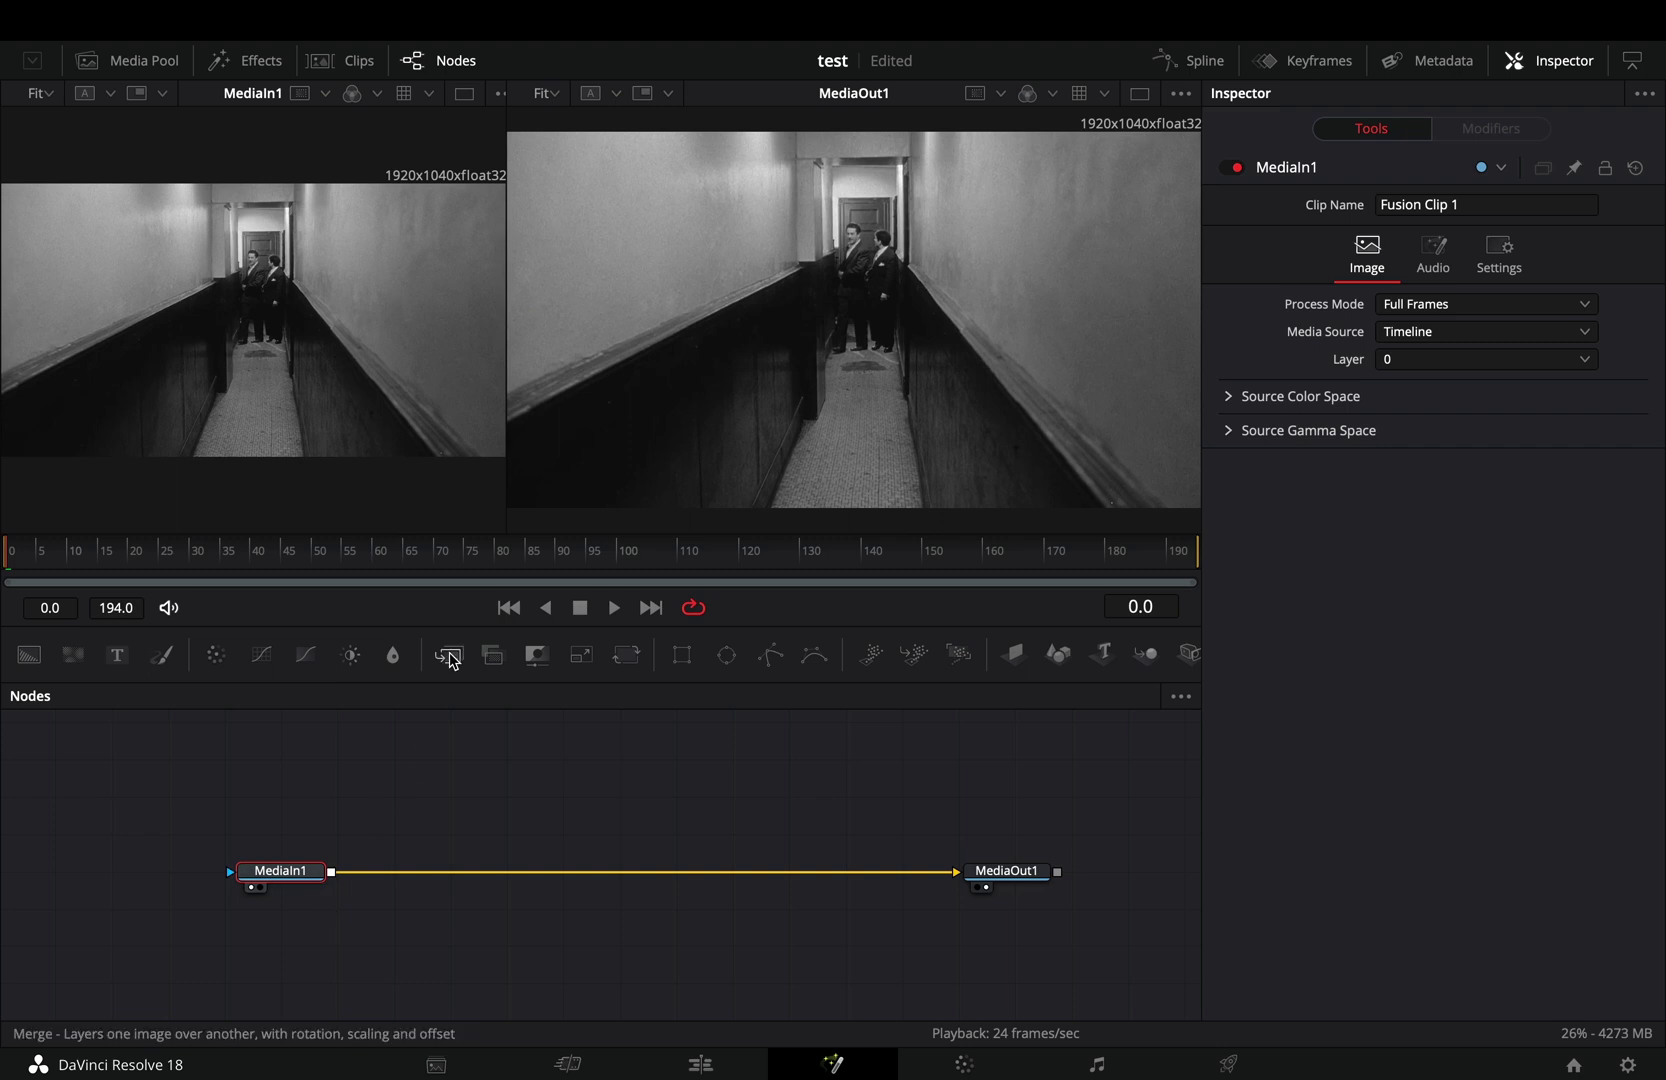
Add Merge1 between MediaIn1 and MediaOut1, plus a TimeStretcher1 node shown in viewer 1
left_click(450, 660)
key("shift+space")
type("tim")
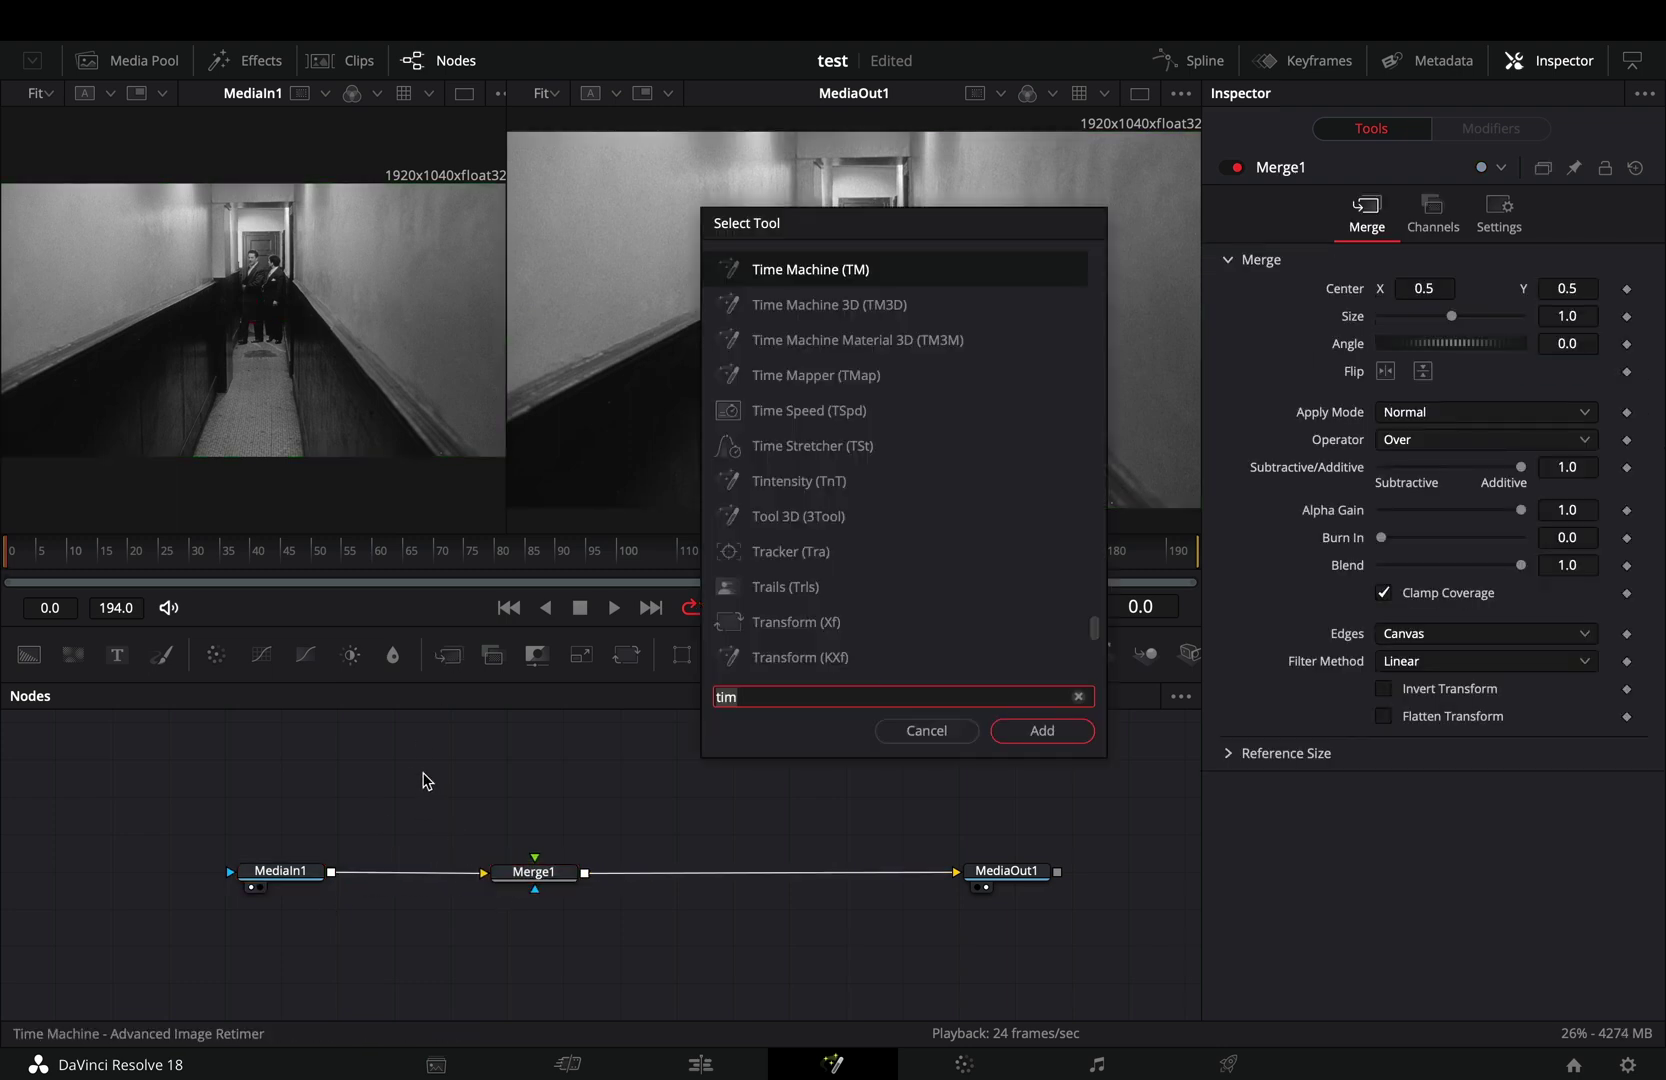
key("BackSpace")
key("BackSpace")
key("BackSpace")
type("tim")
key("Down")
key("Down")
key("Down")
key("Return")
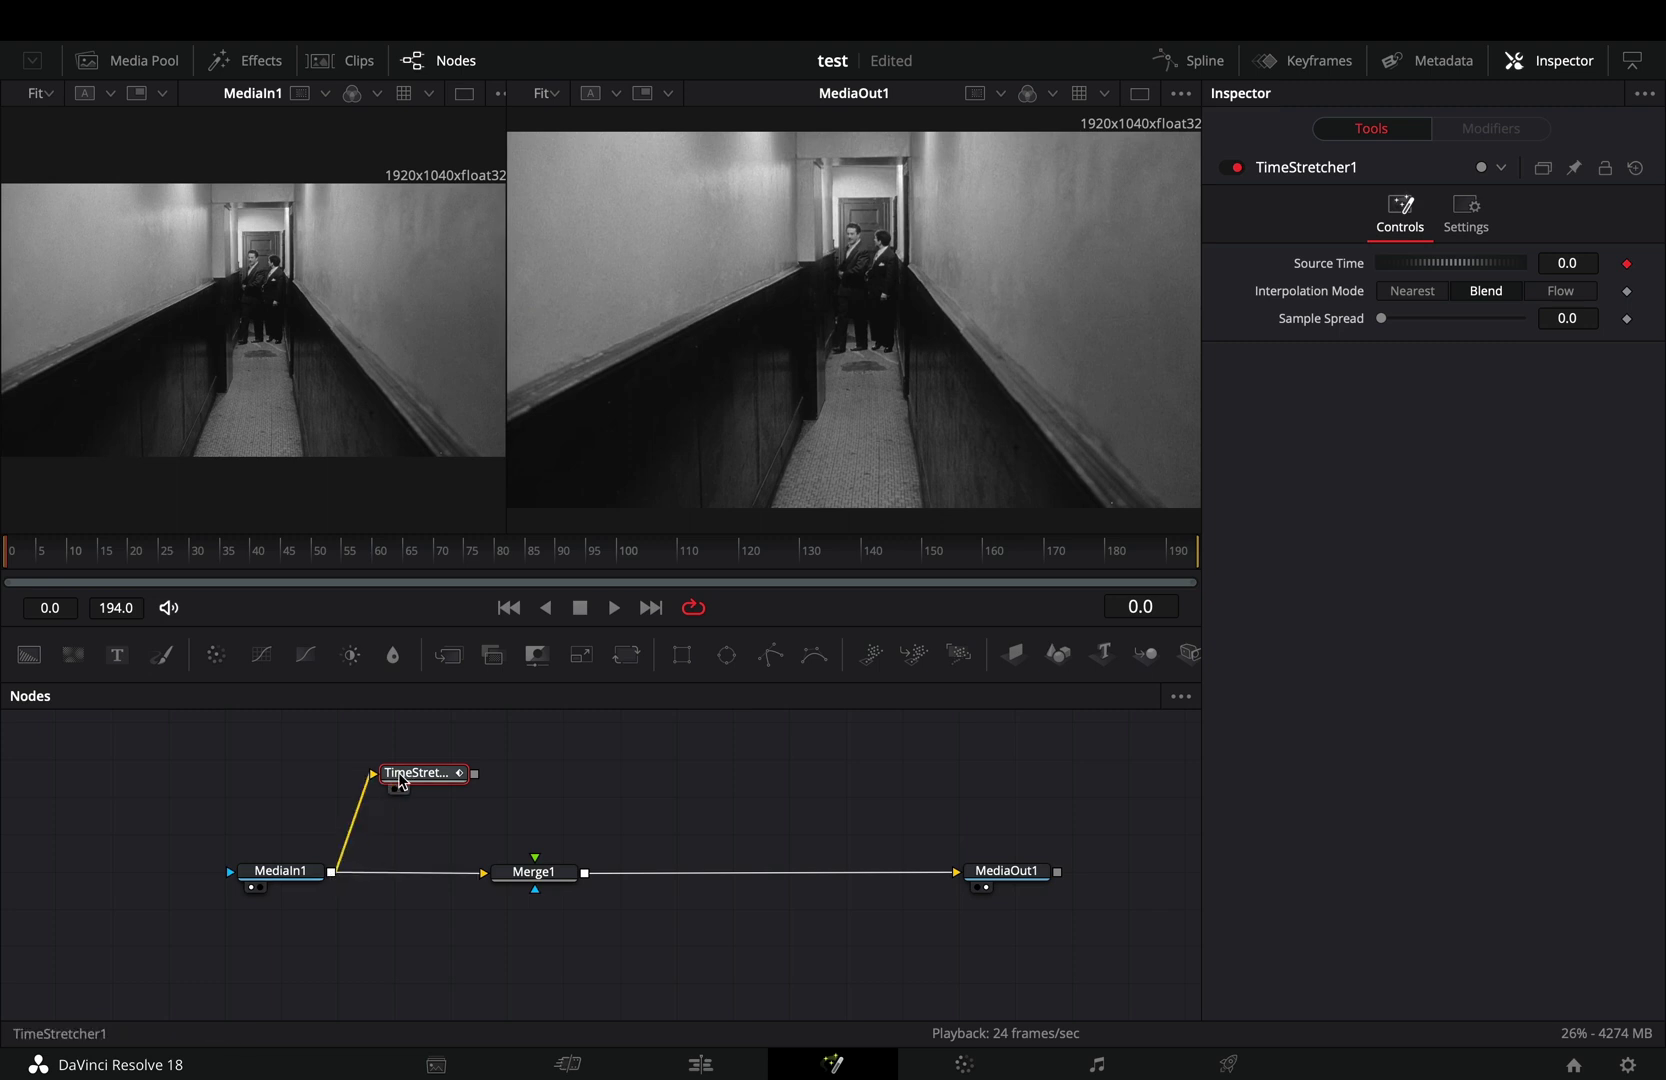
key("1")
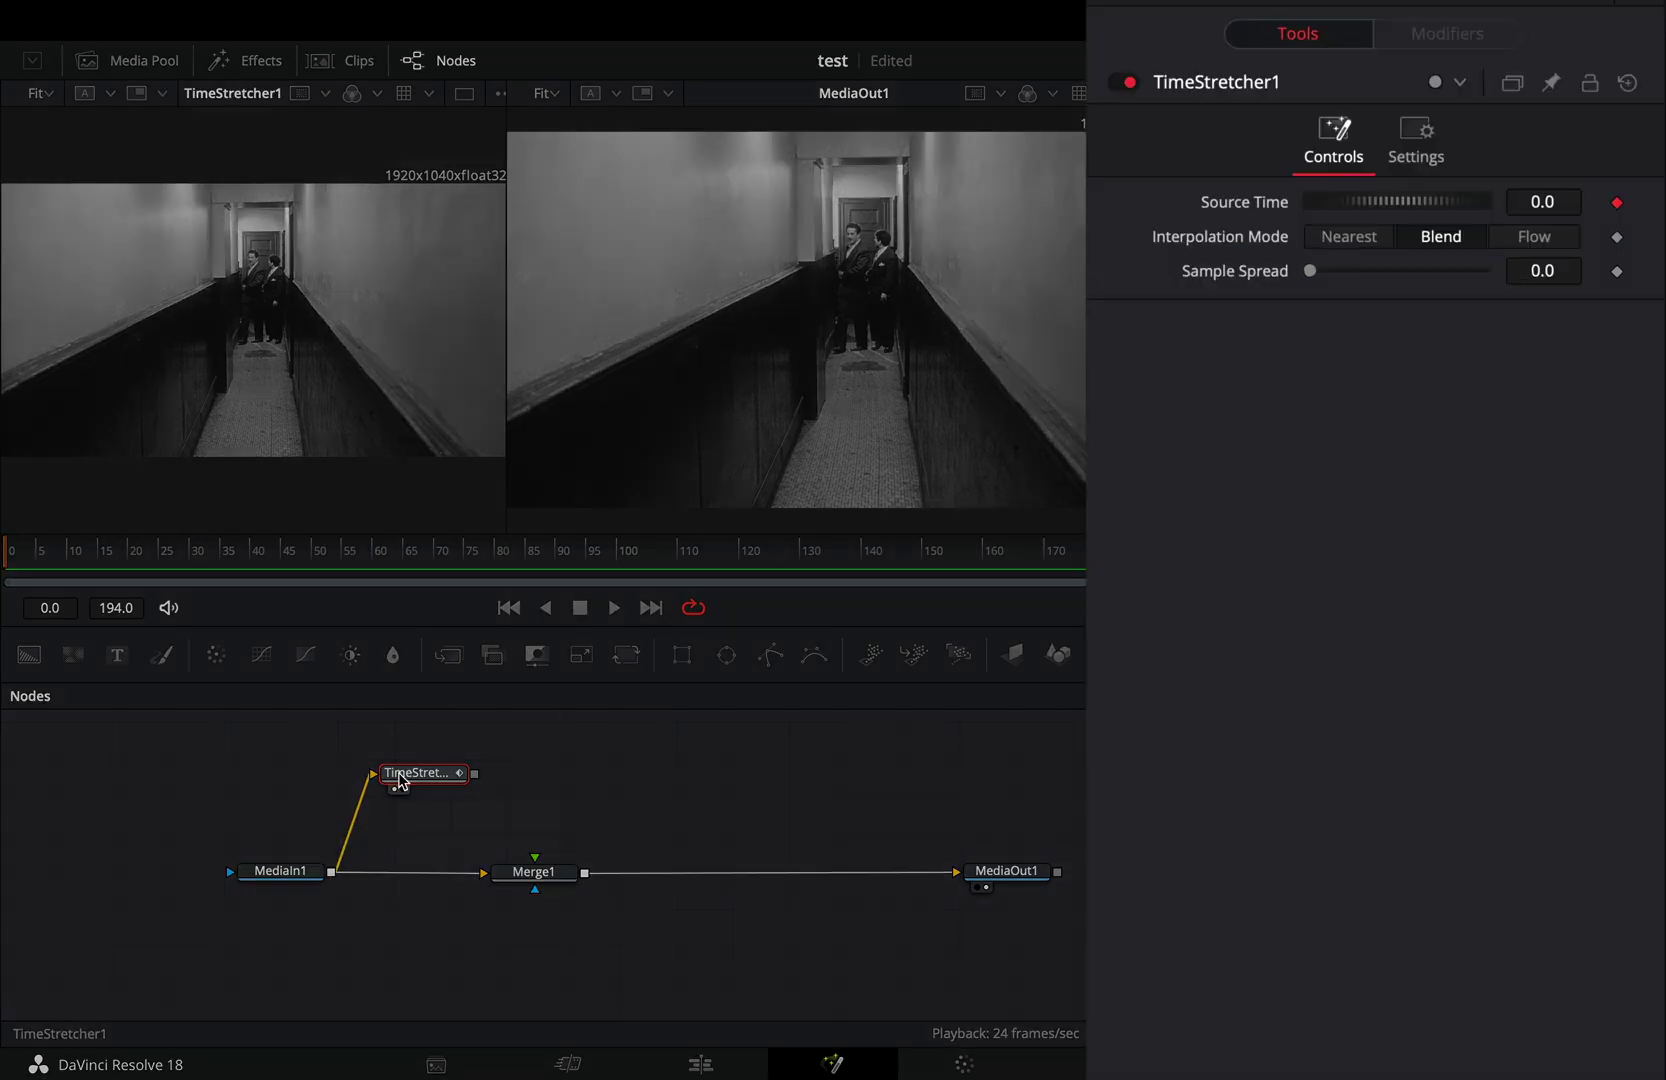
Give Source Time the expression random(time-5,time+5), preview it, and connect it to Merge1's foreground
right_click(1245, 209)
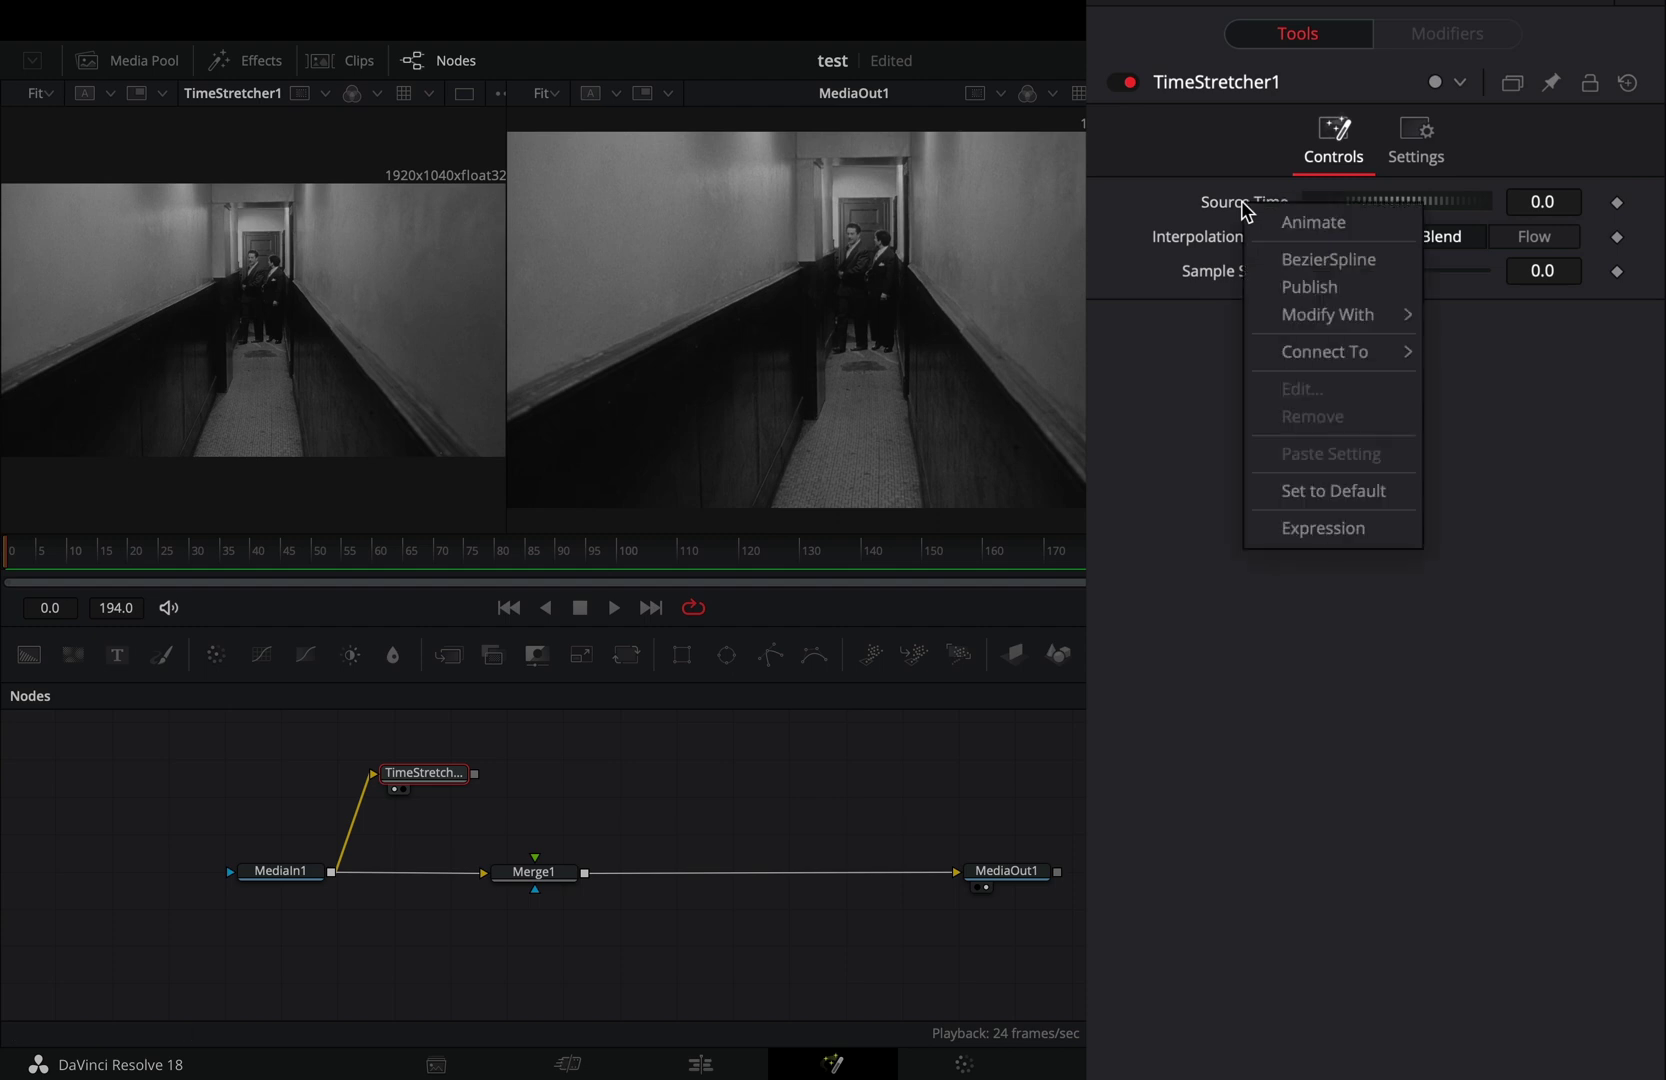
left_click(1322, 529)
type("om(time-5,time+5")
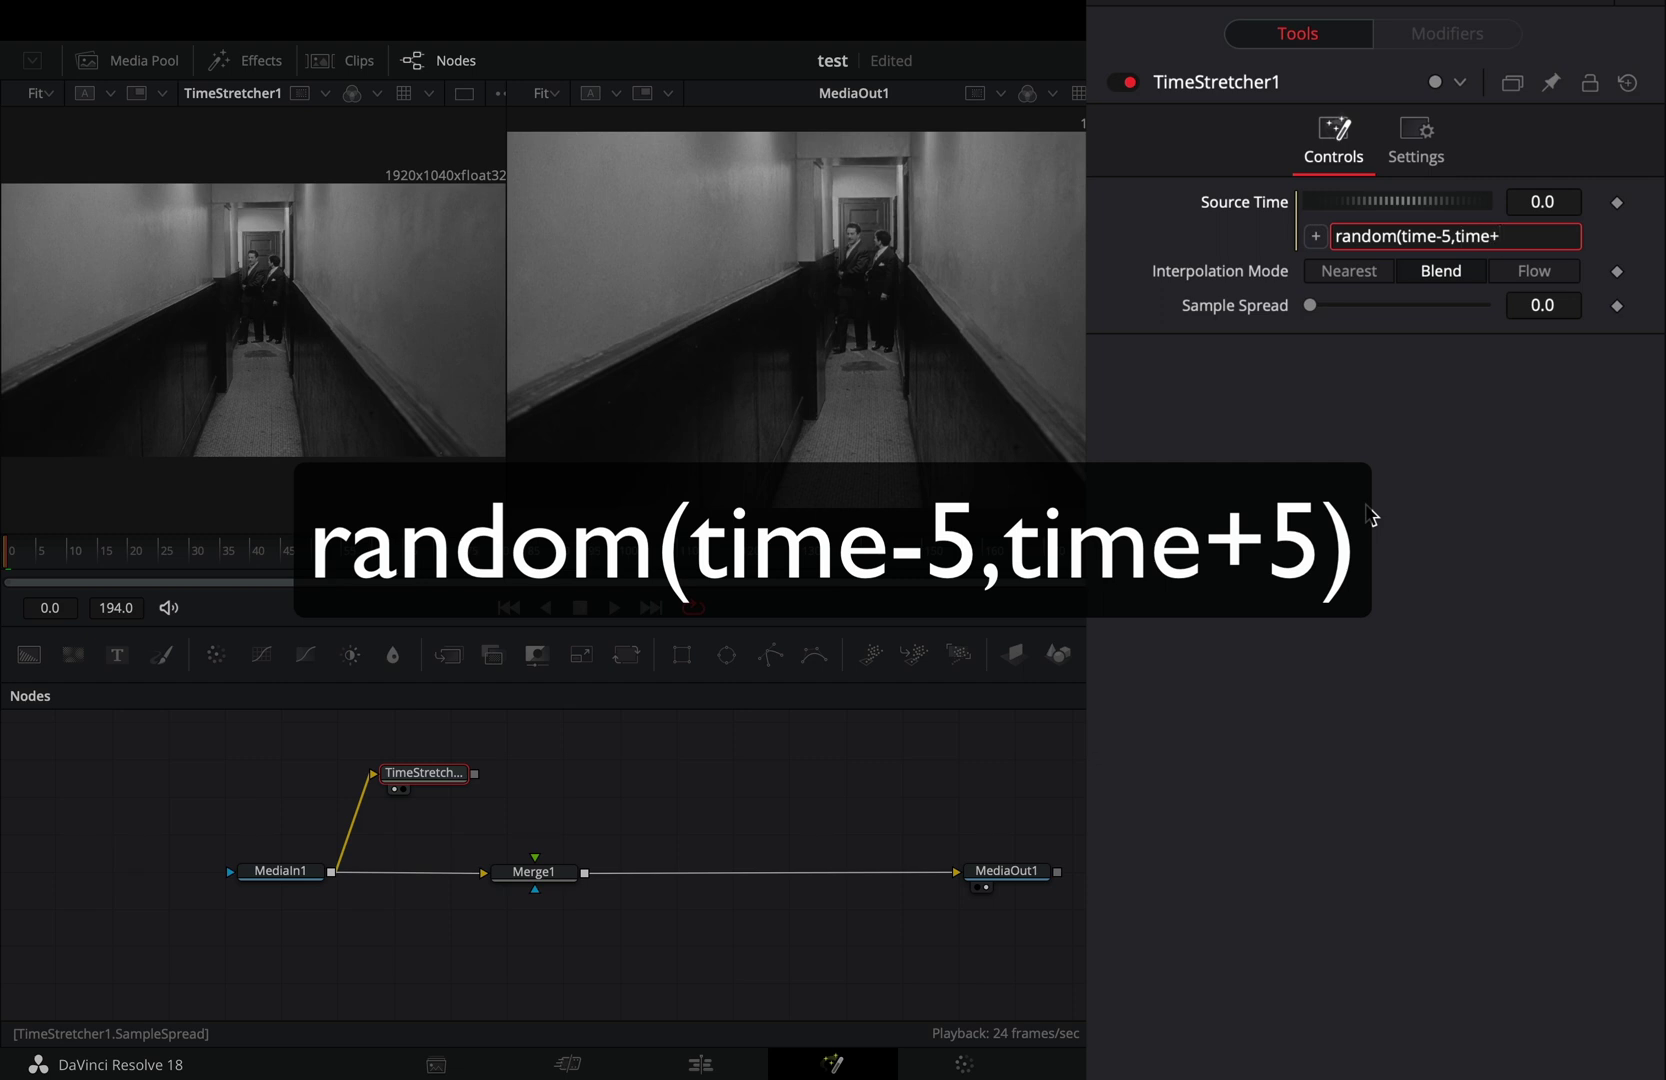
type("5)")
key("Return")
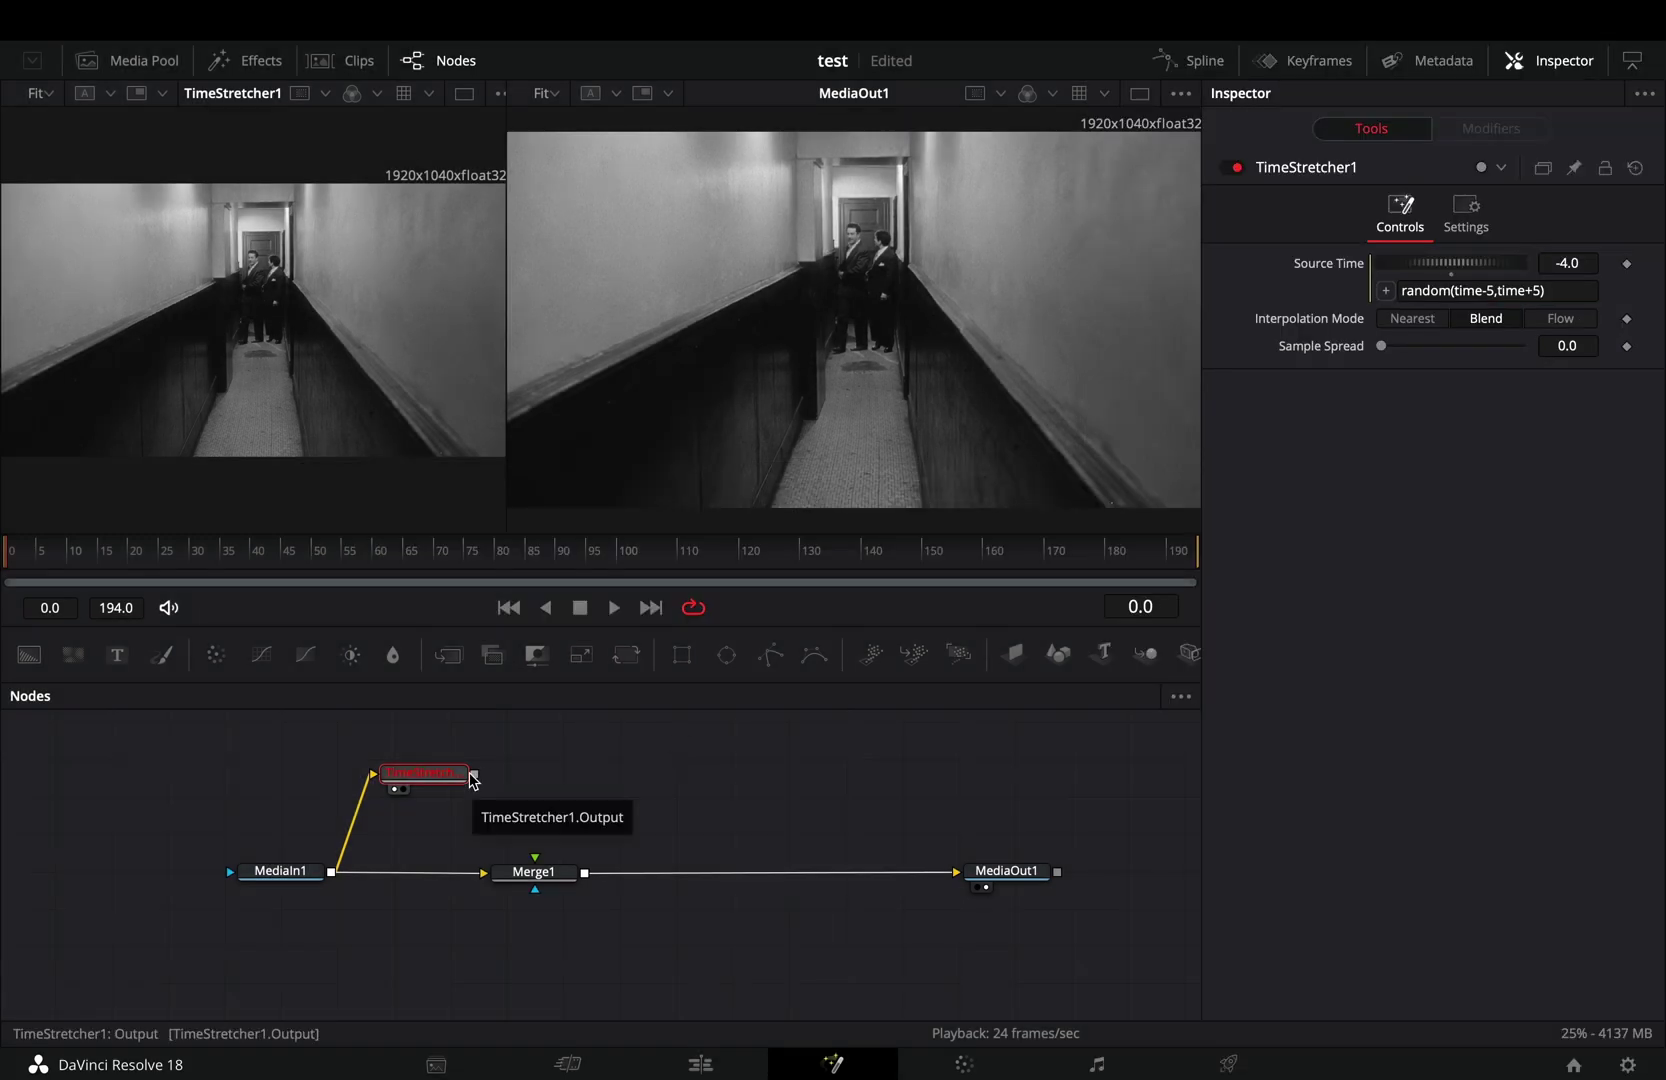
key("space")
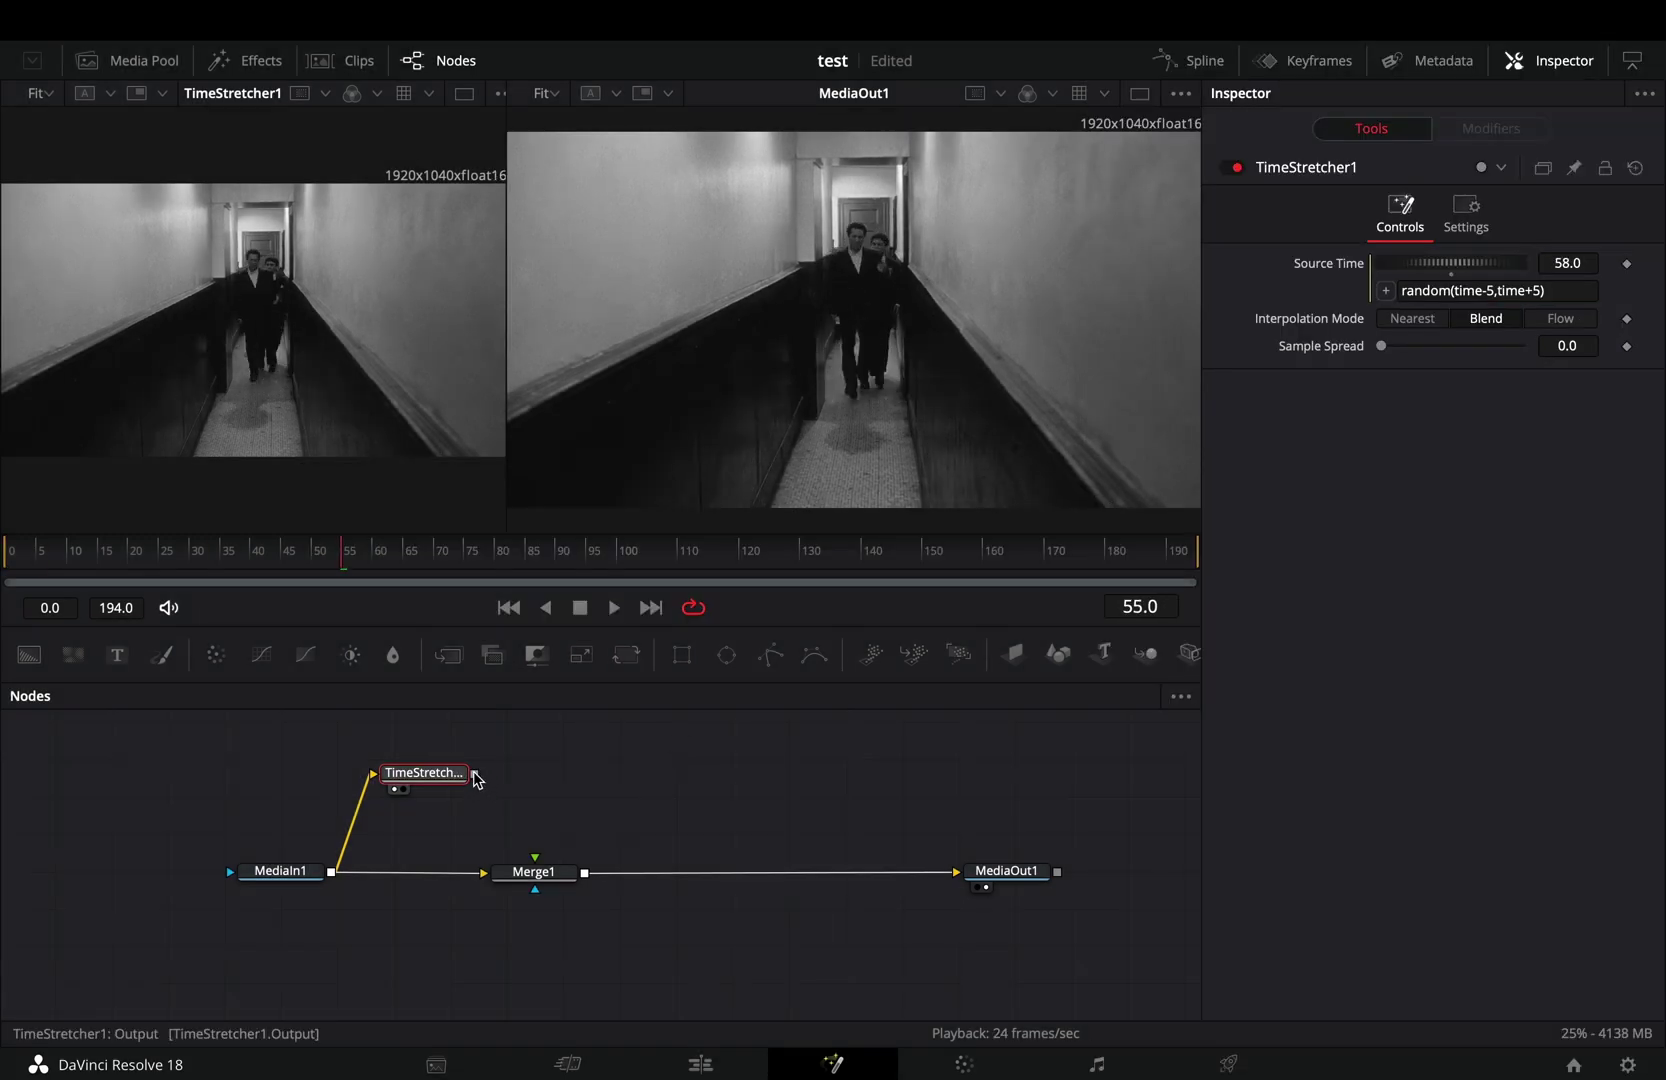
left_click_drag(538, 846, 540, 864)
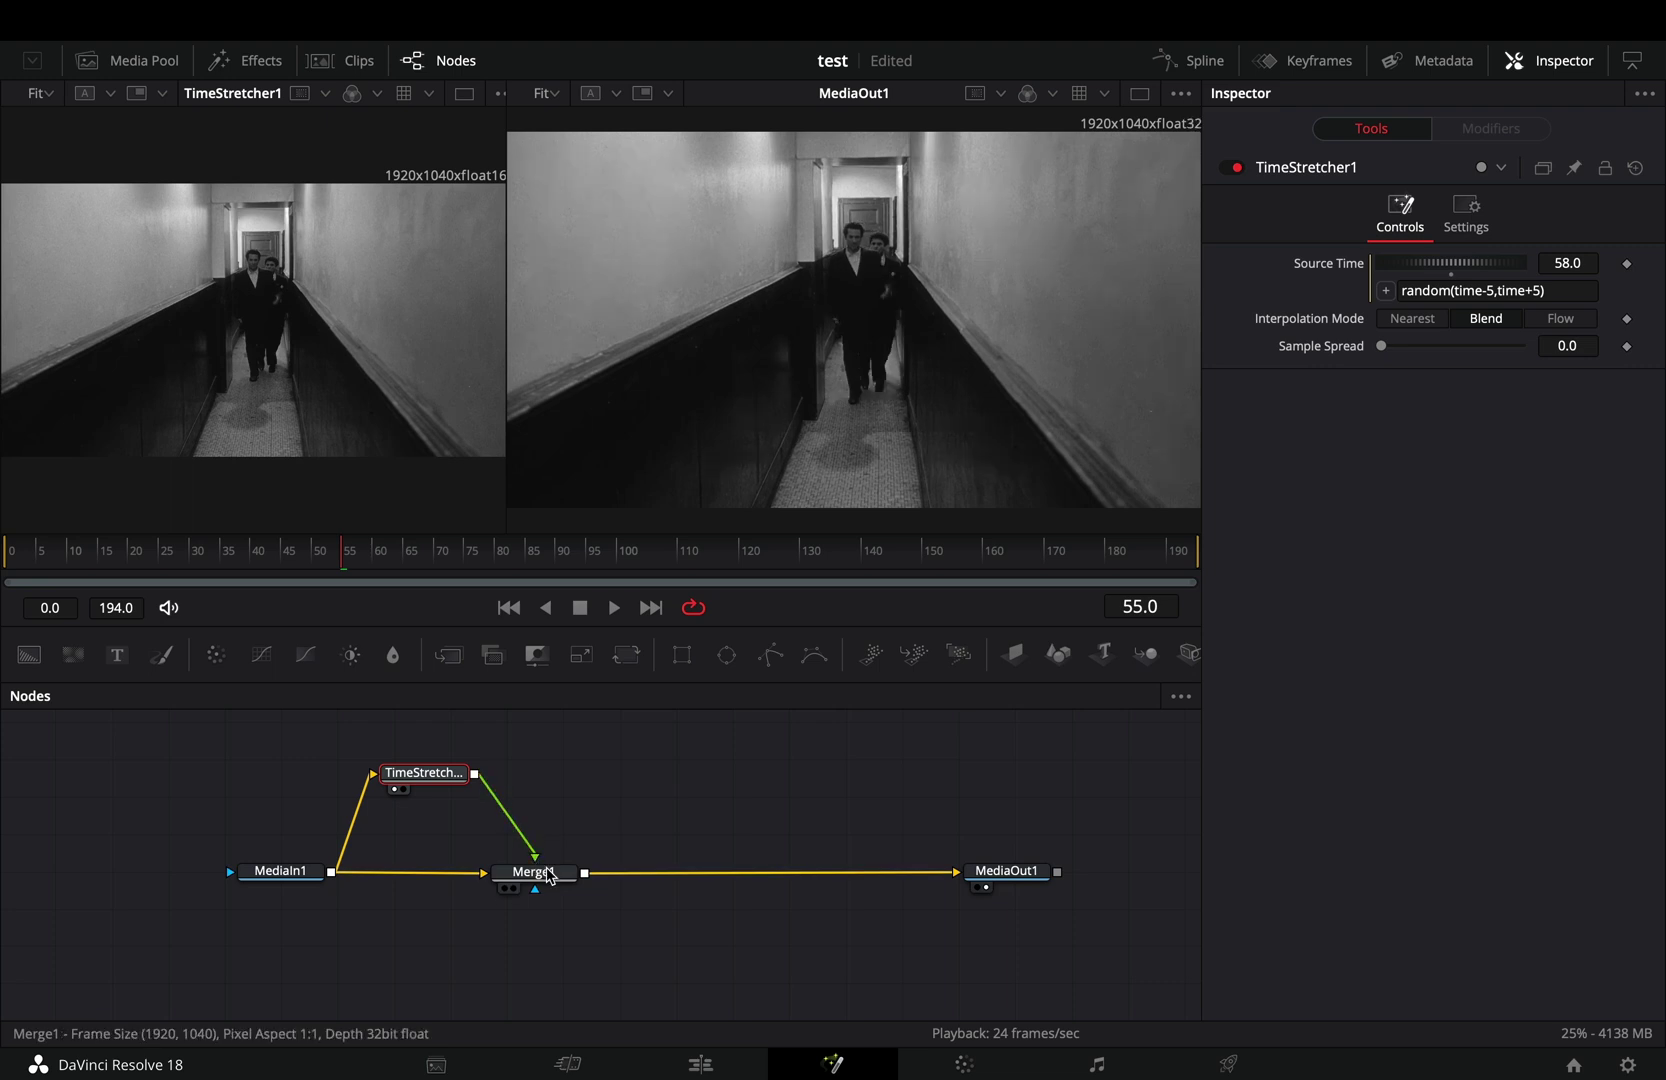
Set Merge1's Blend to the expression random(0,1) in the Inspector
left_click(549, 874)
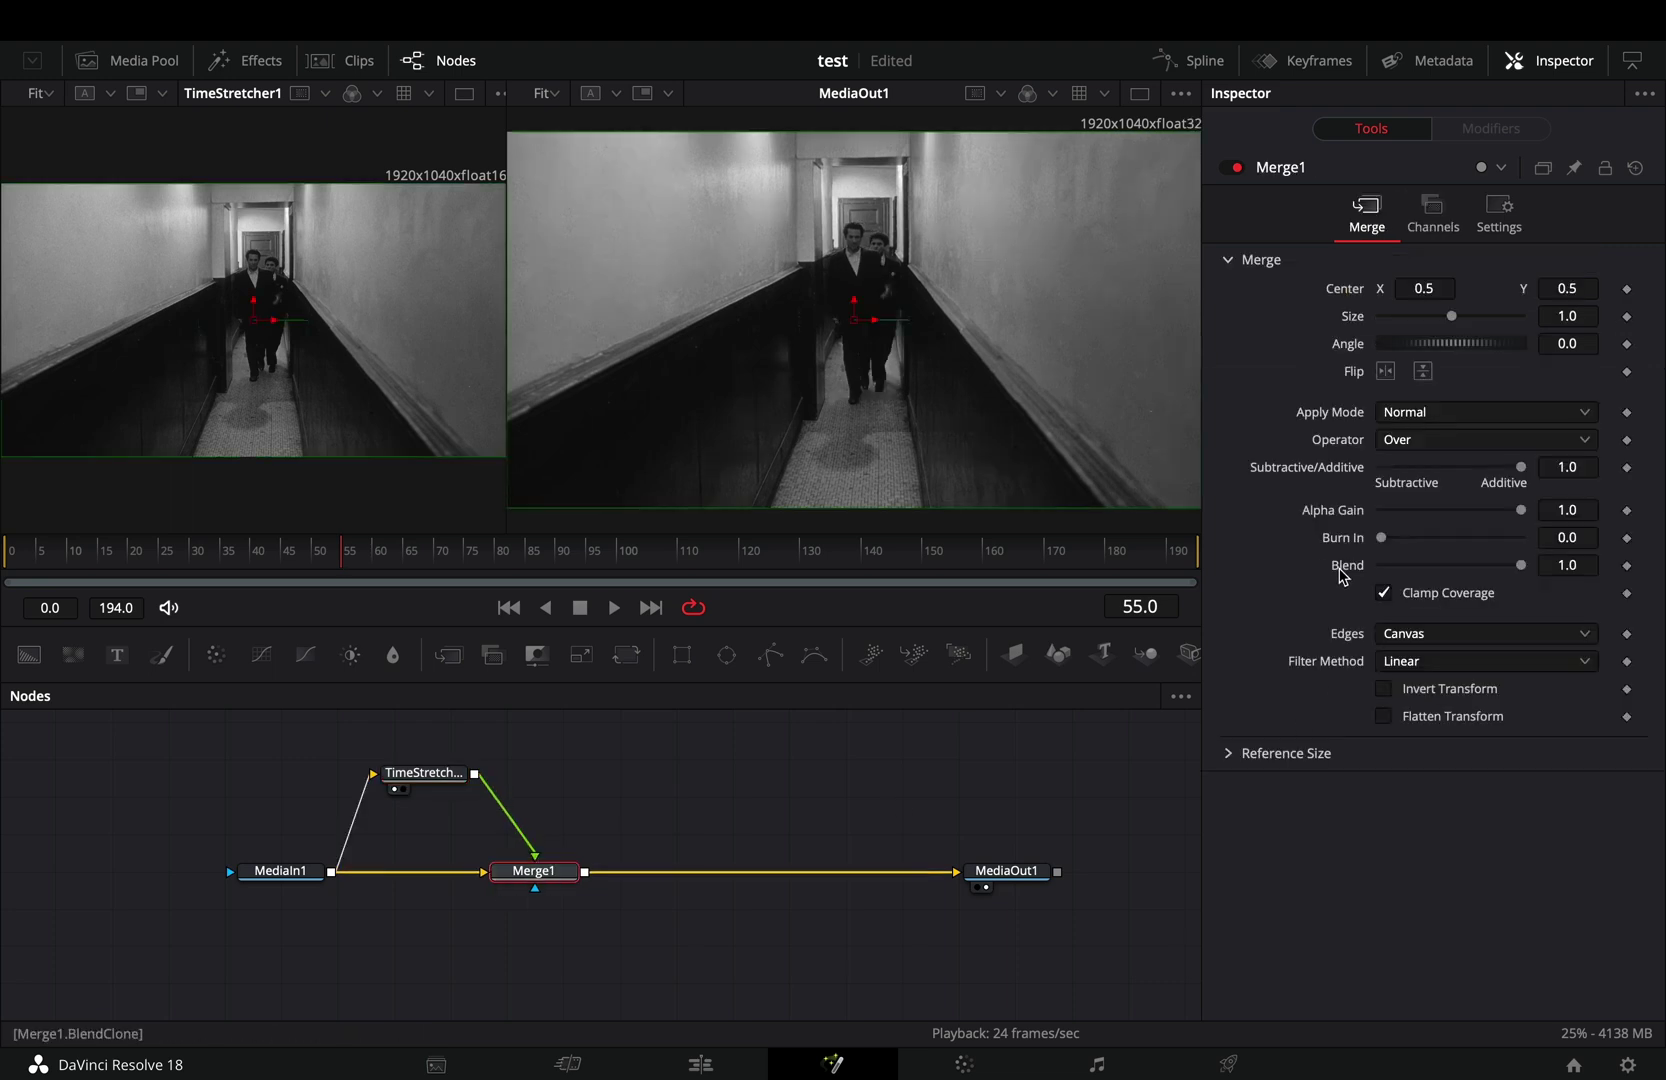
right_click(1340, 568)
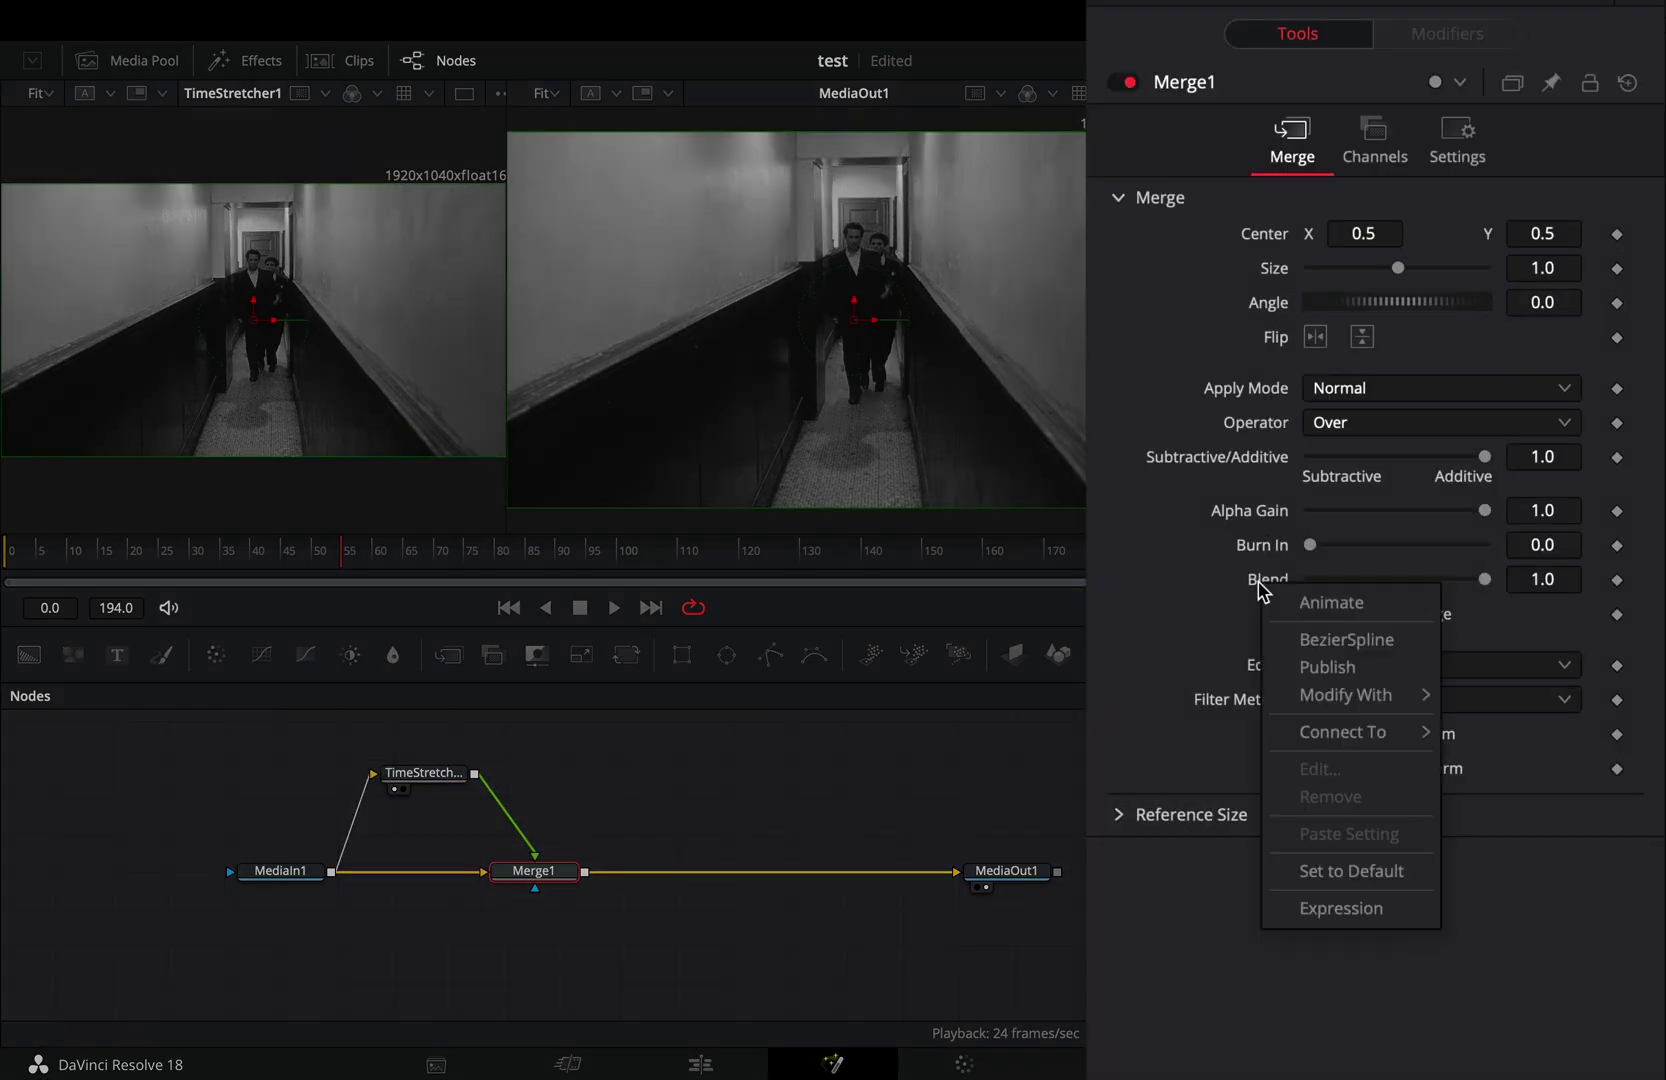
left_click(1368, 911)
left_click(1377, 613)
type("random(0,1)")
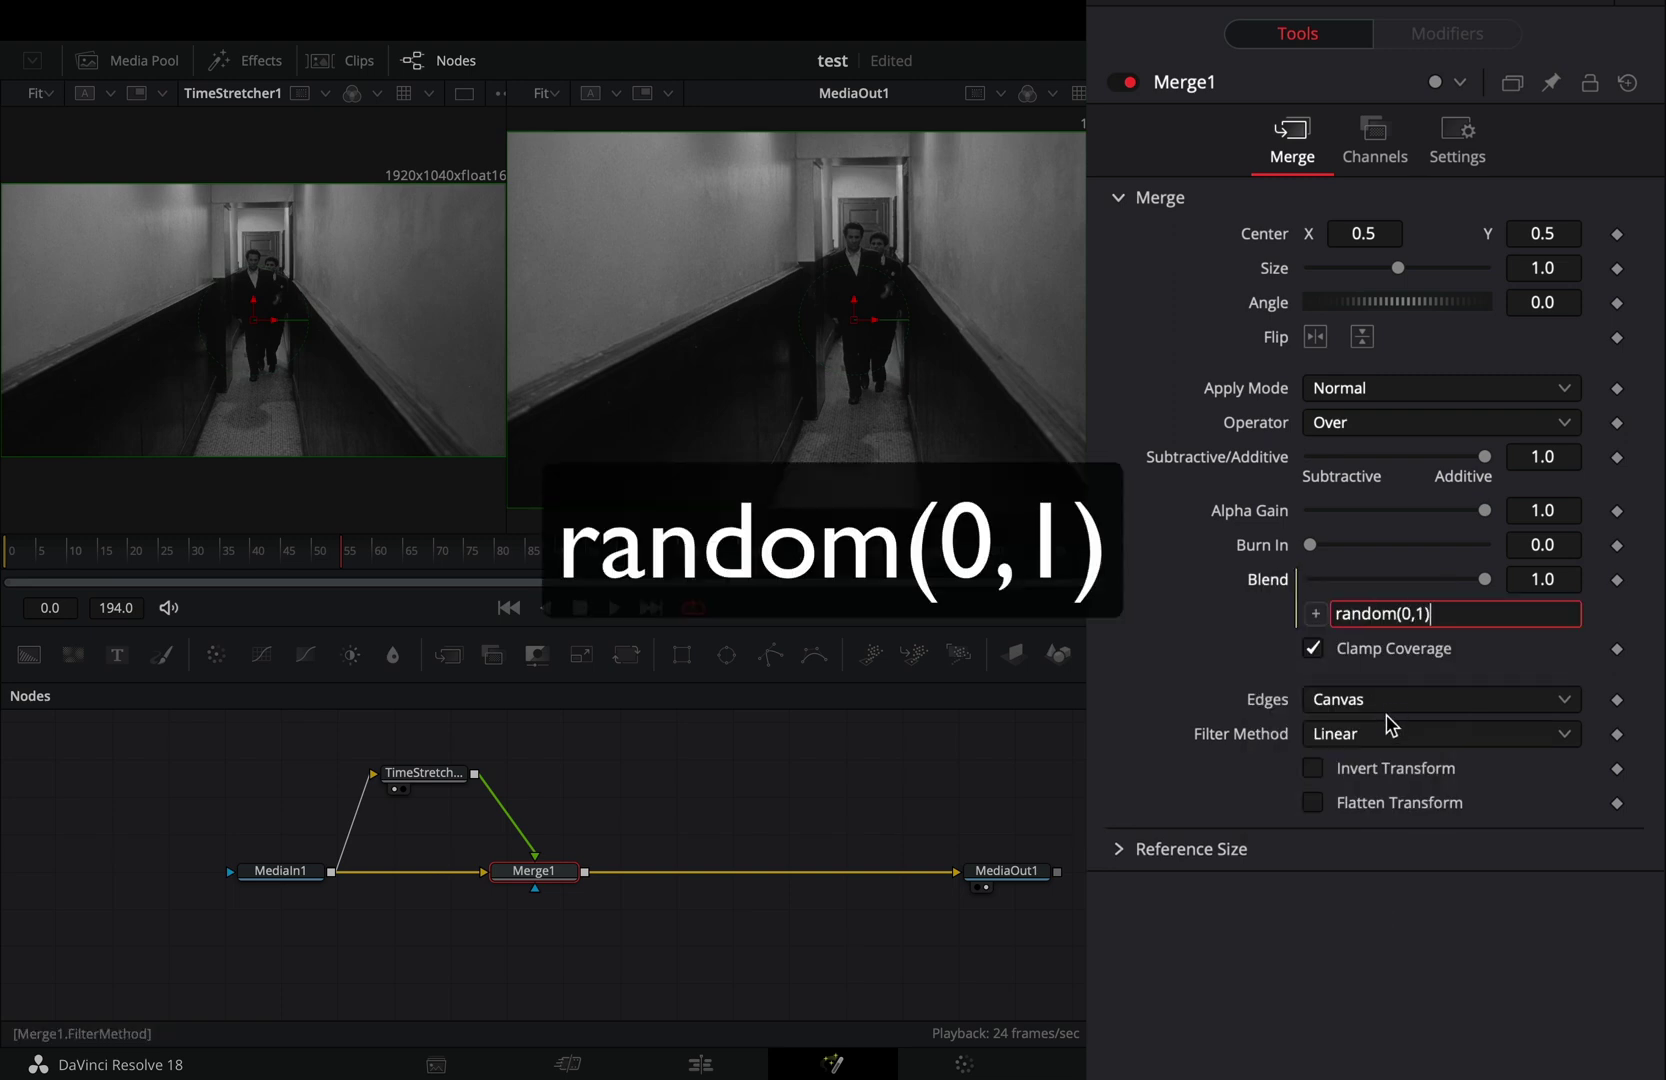
key("Return")
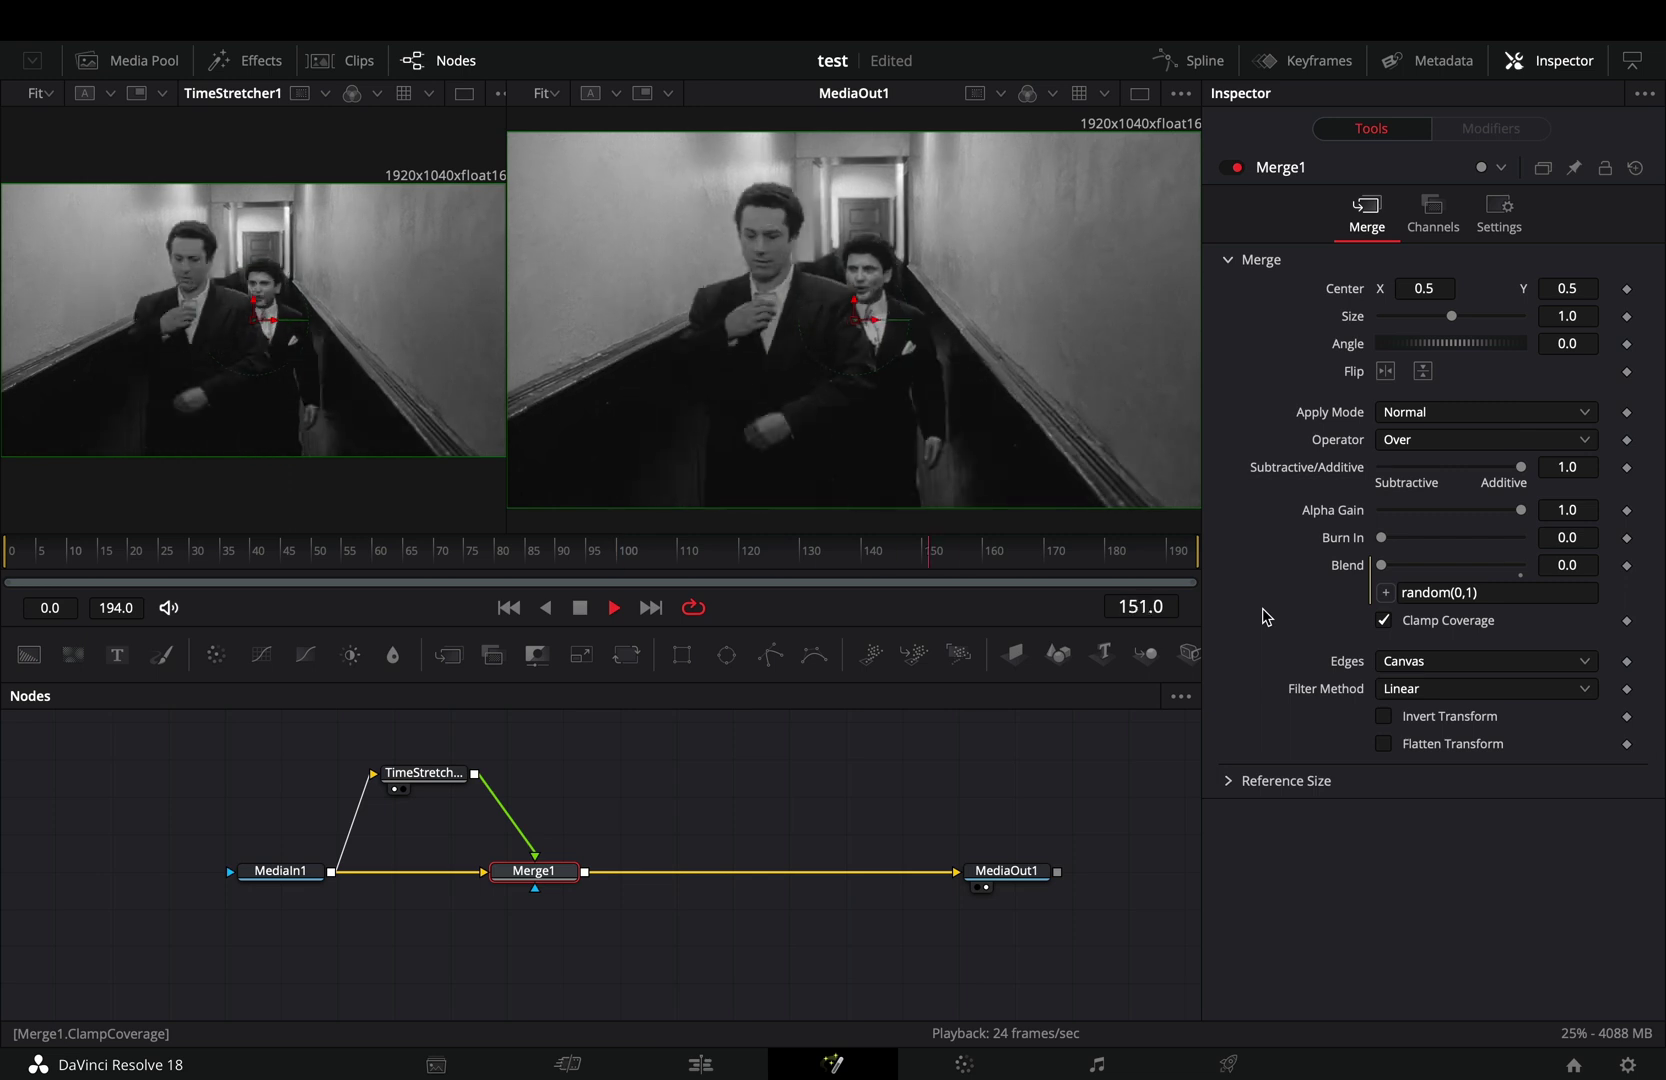
left_click(417, 774)
Insert a Frame Average node after TimeStretcher1, ahead of Merge1
key("shift+space")
type("tim")
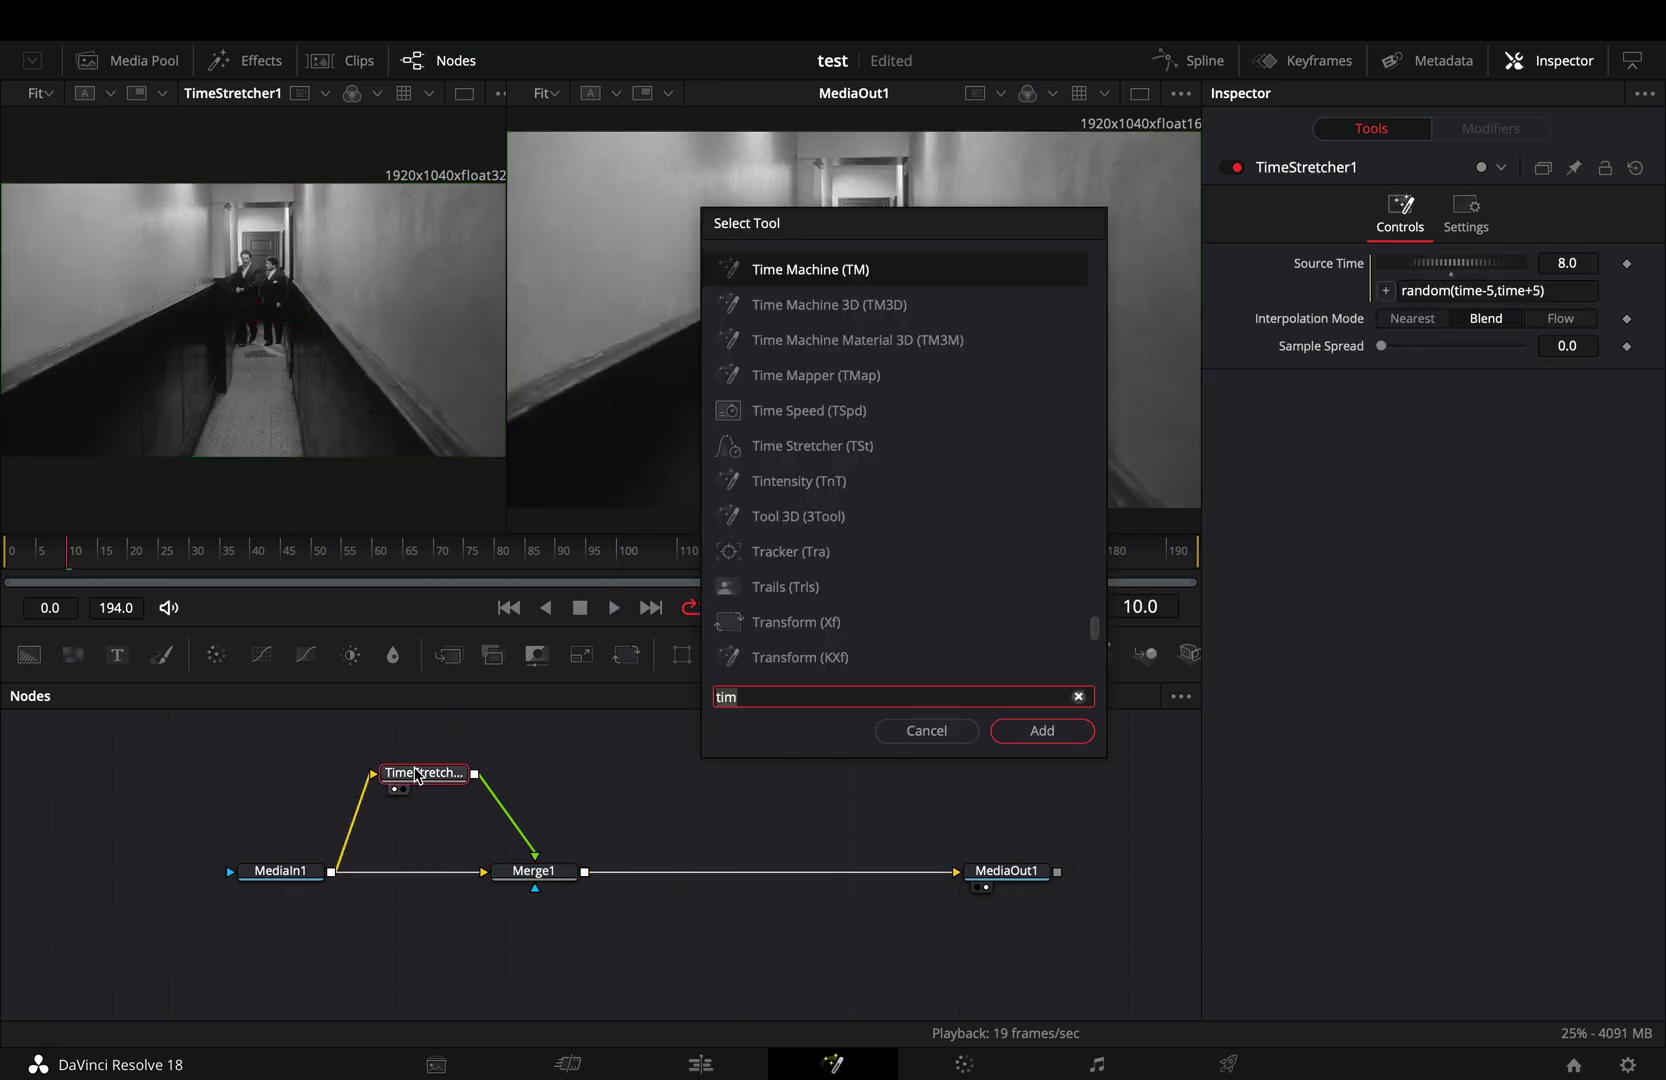
type("frame")
key("Return")
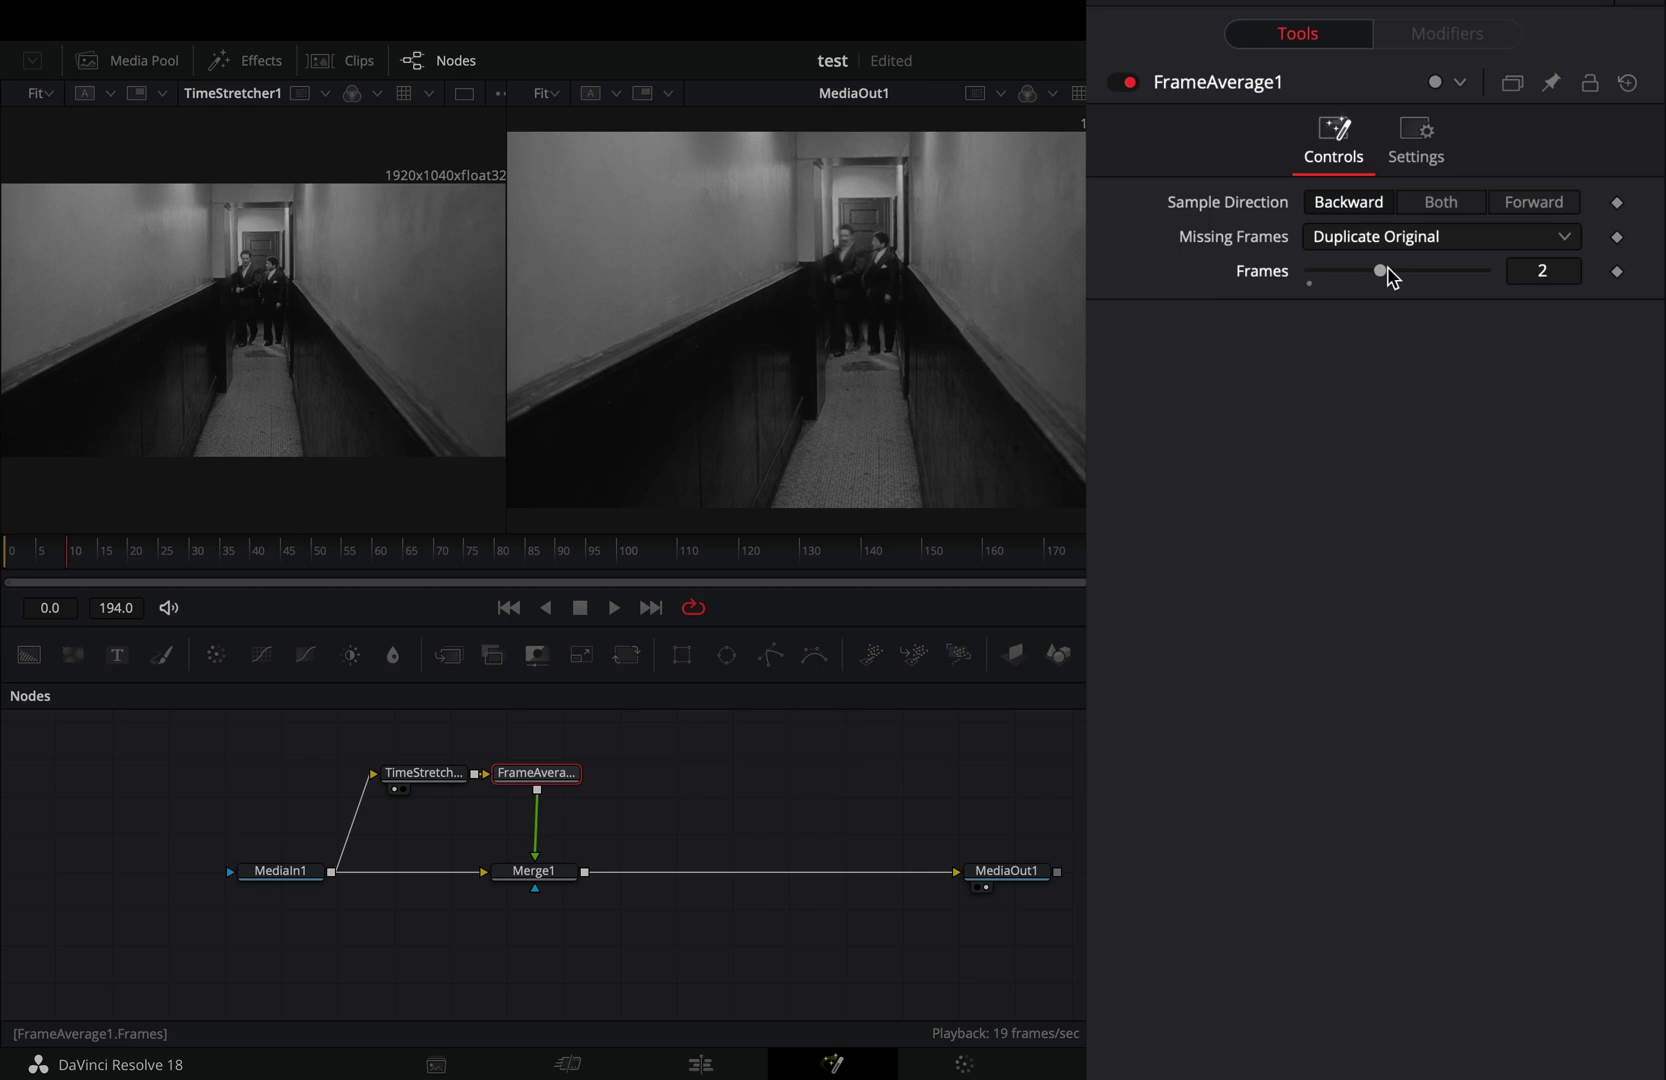